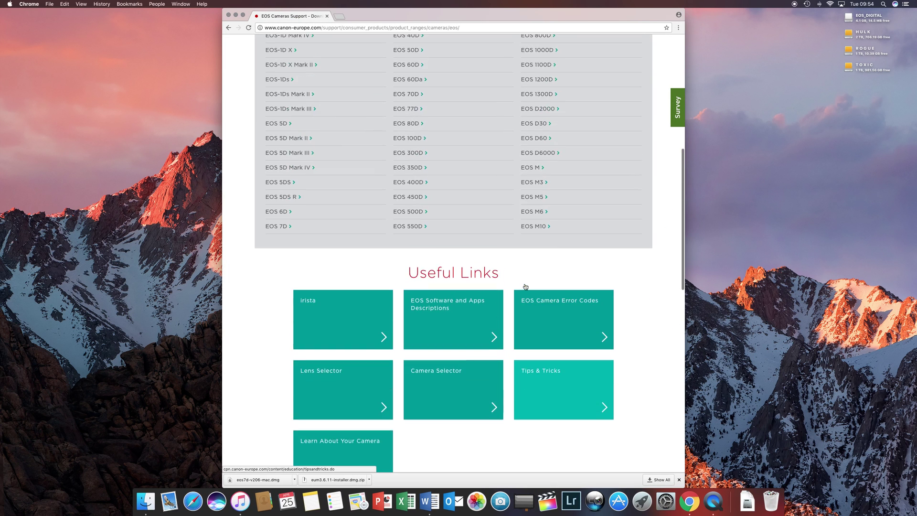
scroll(526, 286, "up", 2)
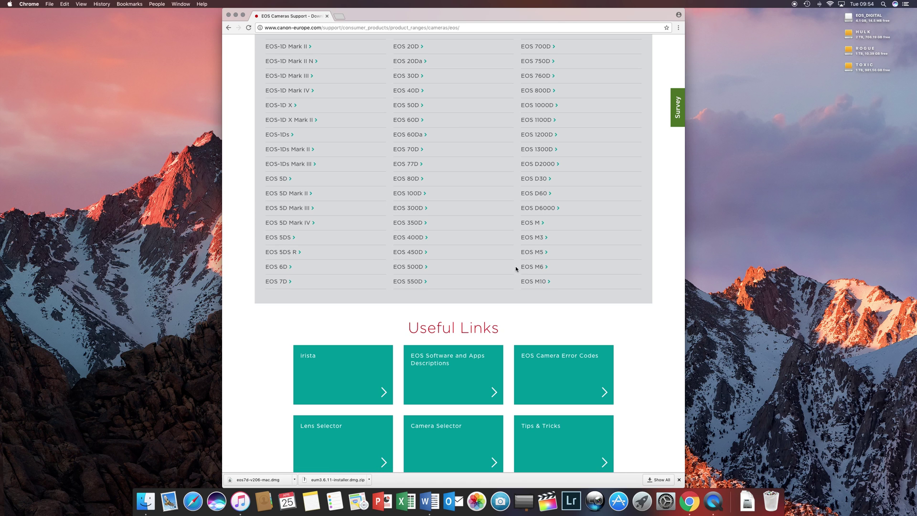
- Open the Canon EOS 5D Mark III support page
scroll(463, 203, "up", 3)
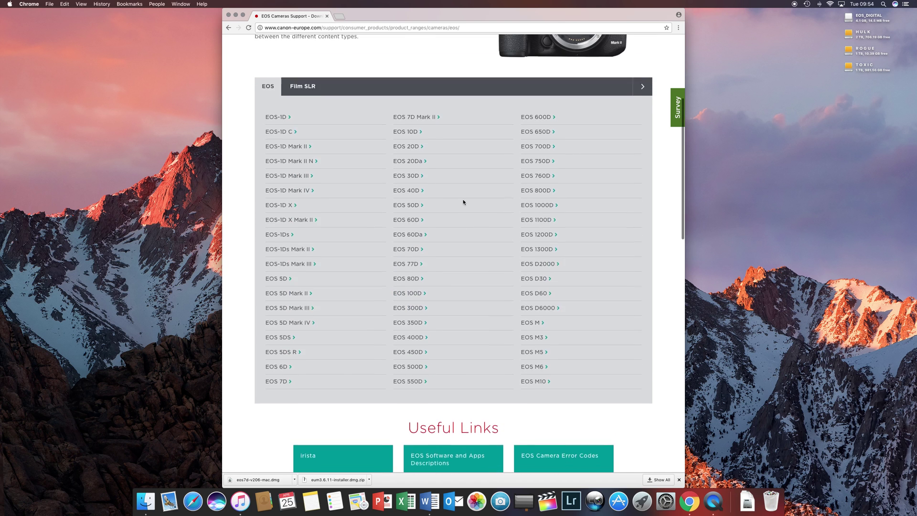
scroll(463, 202, "up", 6)
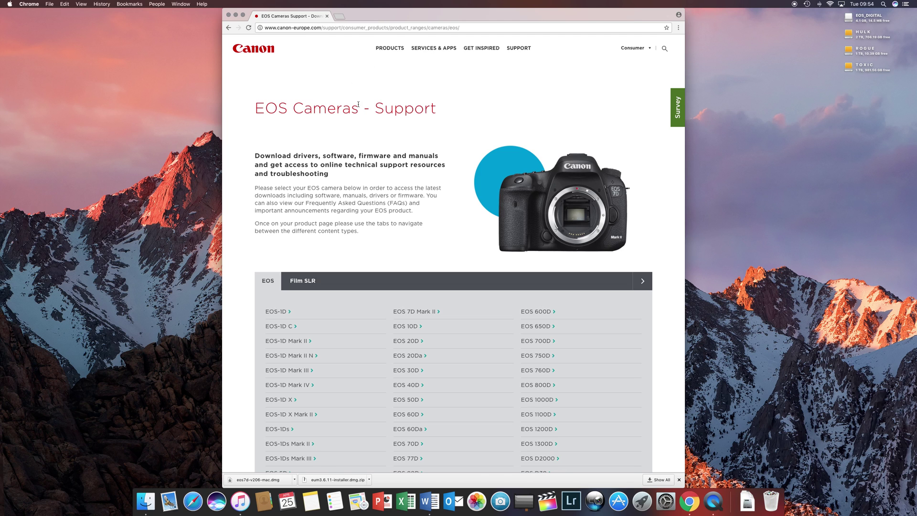
scroll(389, 128, "down", 1)
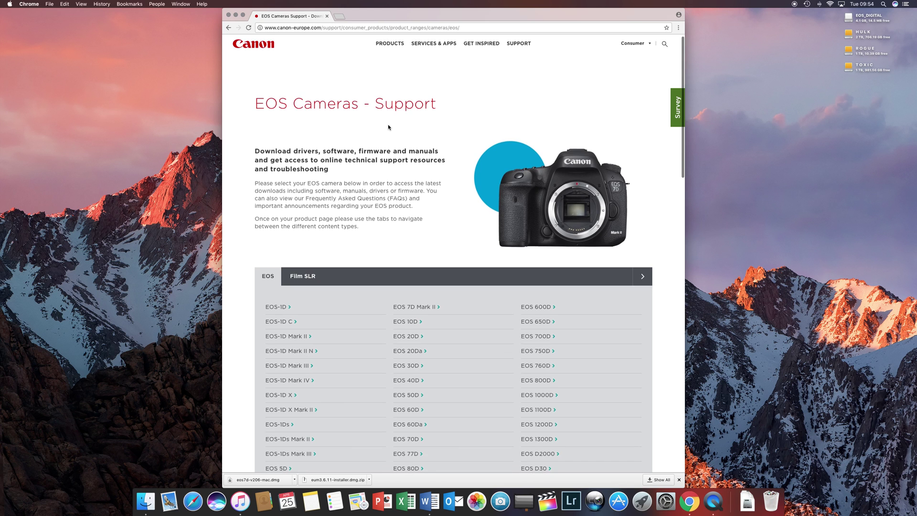
scroll(389, 127, "down", 5)
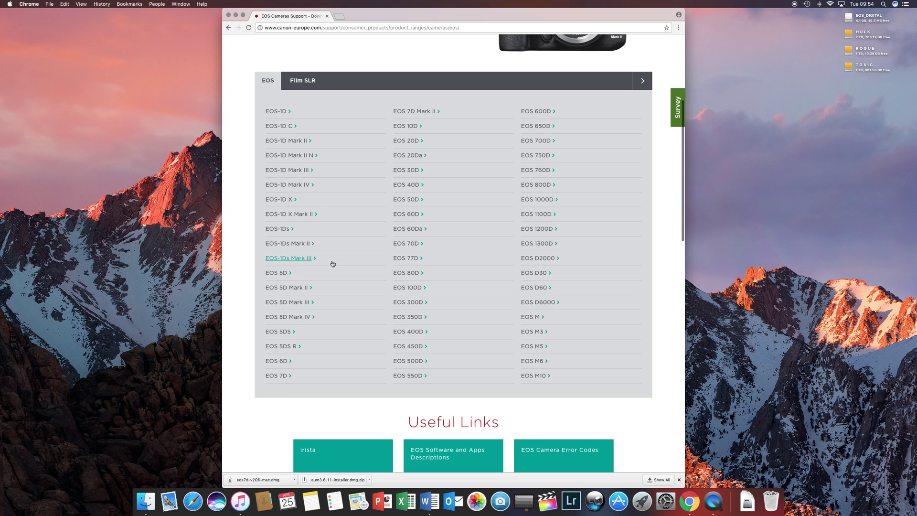
left_click(299, 303)
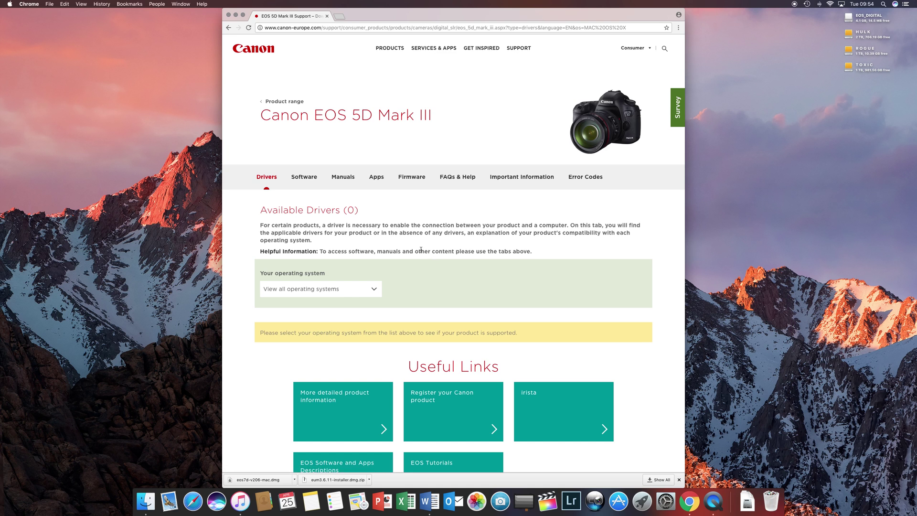
- Show the camera's Software list and scroll to the EOS Utility entry
left_click(312, 179)
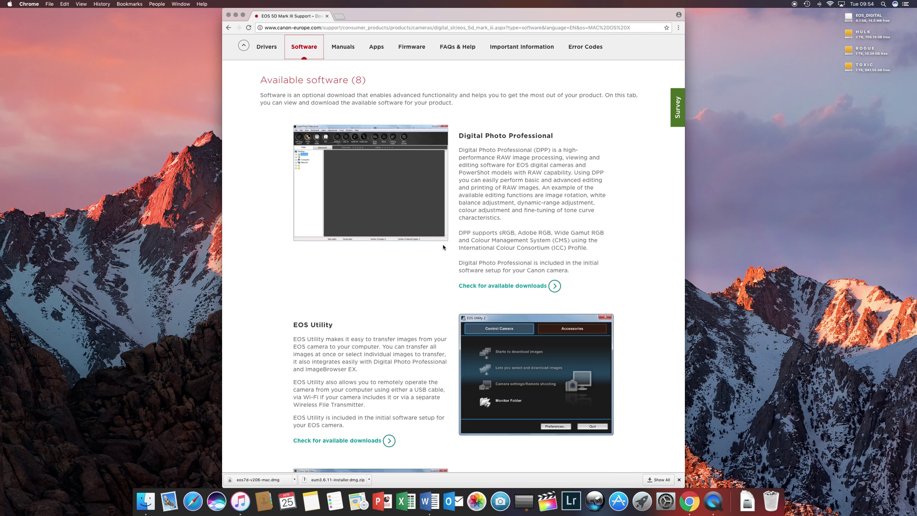
scroll(442, 246, "down", 5)
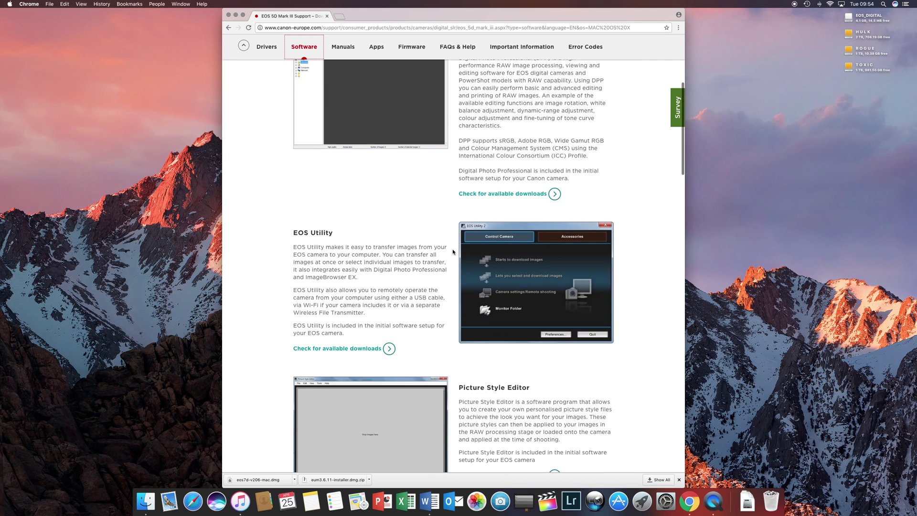
scroll(454, 253, "down", 8)
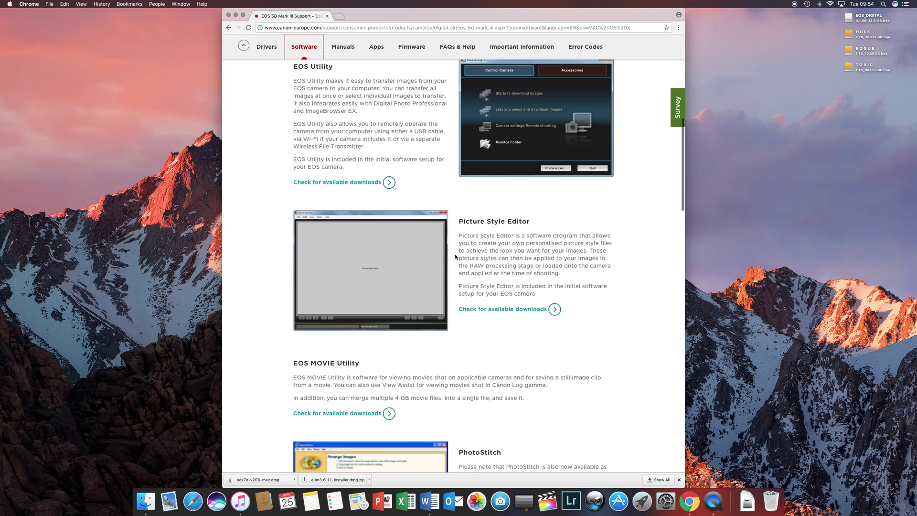
scroll(456, 253, "up", 2)
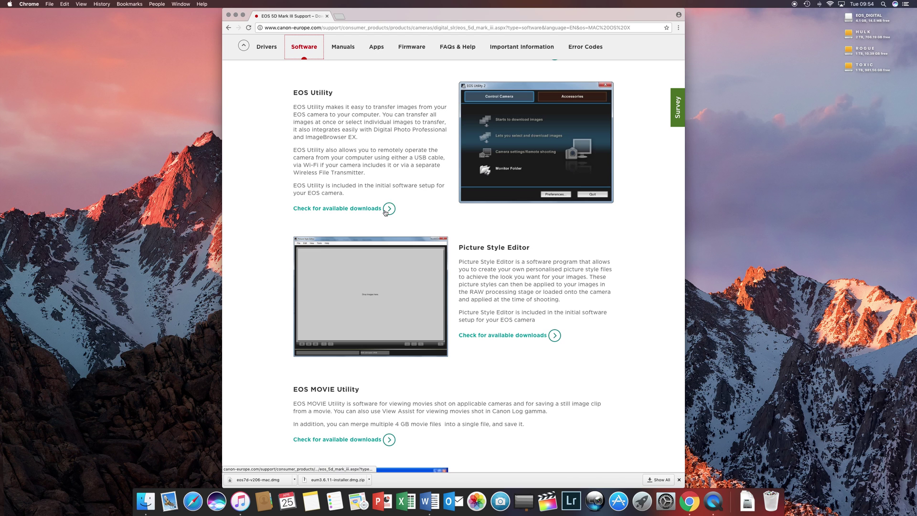
- Open the EOS Utility download details and select macOS 10.12 (Sierra) as the operating system
left_click(351, 210)
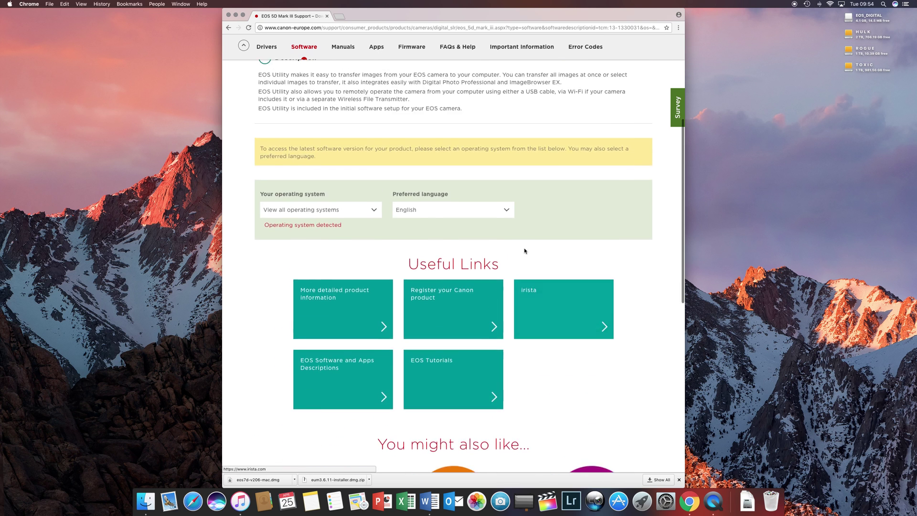
left_click(376, 280)
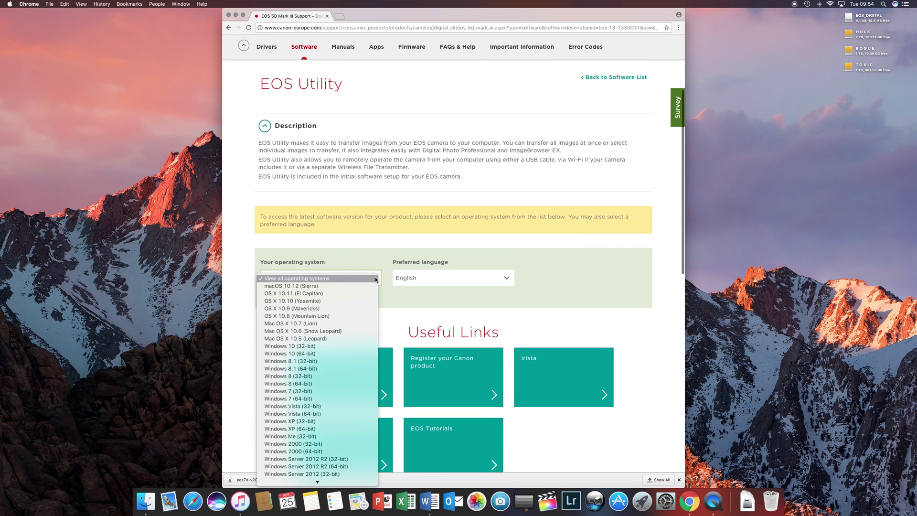
left_click(348, 288)
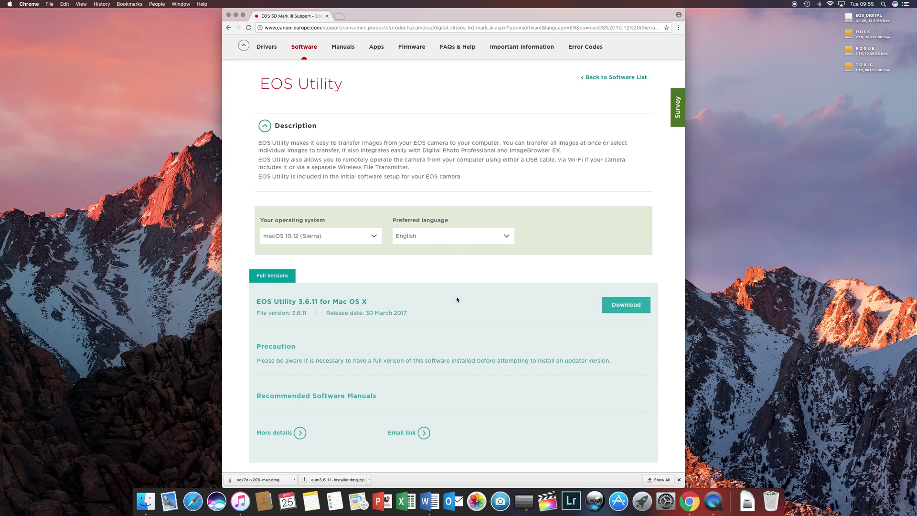
scroll(453, 300, "down", 1)
- Download EOS Utility 3.6.11 for Mac OS X, accepting the disclaimer
left_click(610, 268)
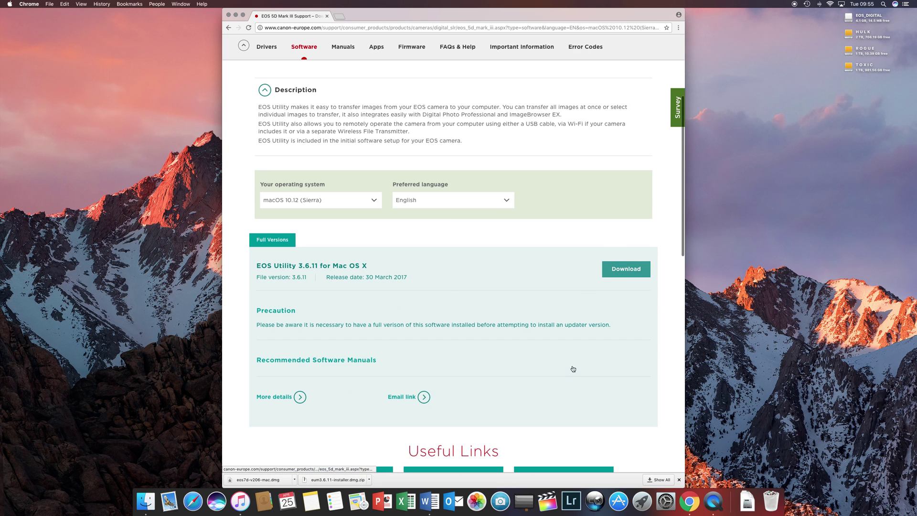
left_click(523, 309)
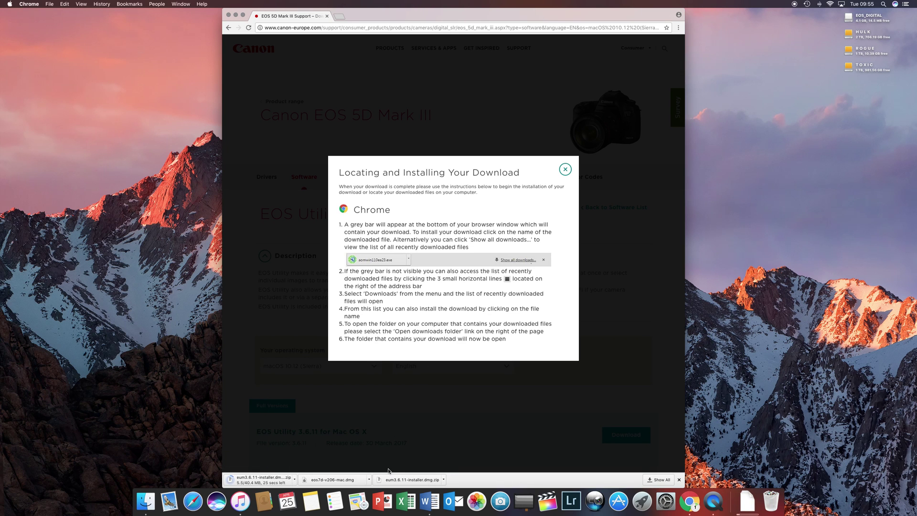
left_click(369, 484)
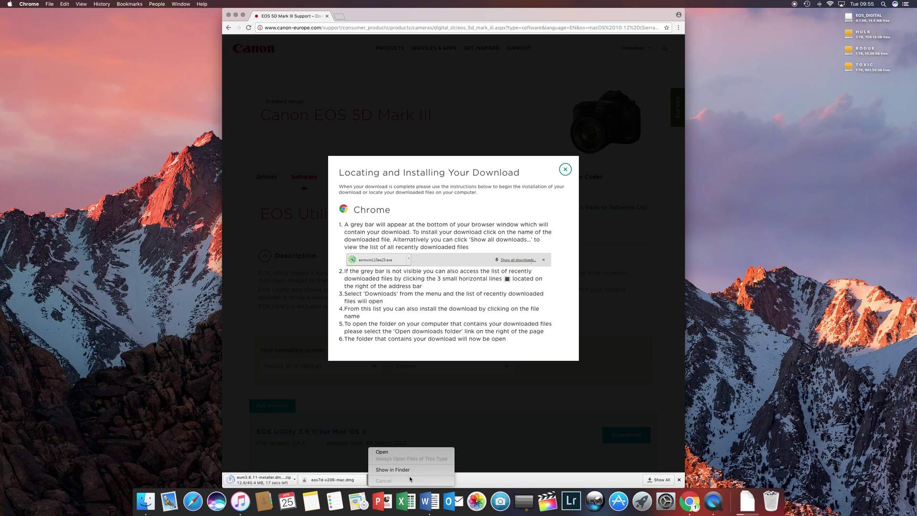
left_click(478, 483)
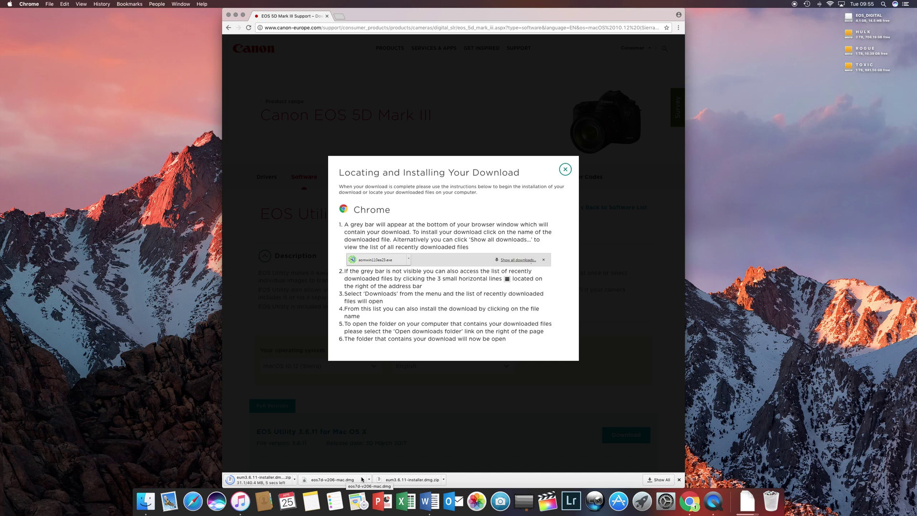
- Mount eum3.6.11-installer 2.dmg from Downloads and minimize Chrome
left_click(383, 481)
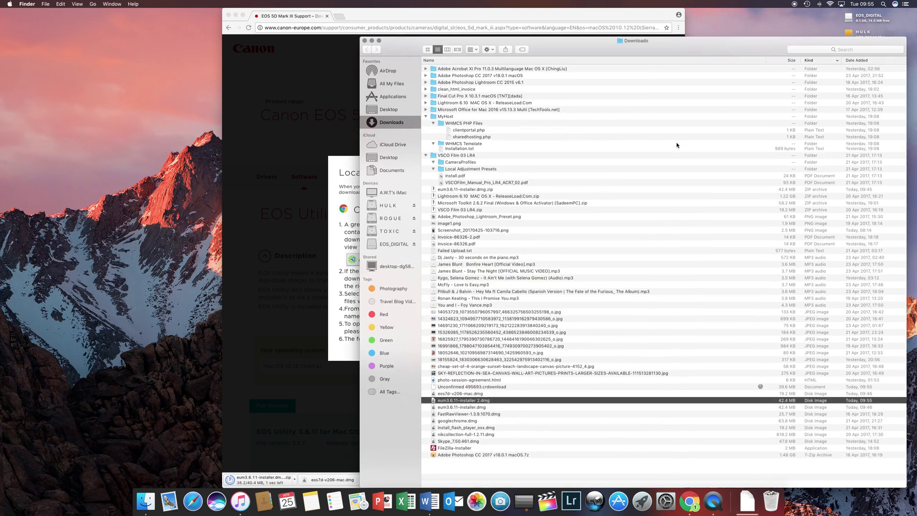
left_click(453, 409)
double_click(453, 409)
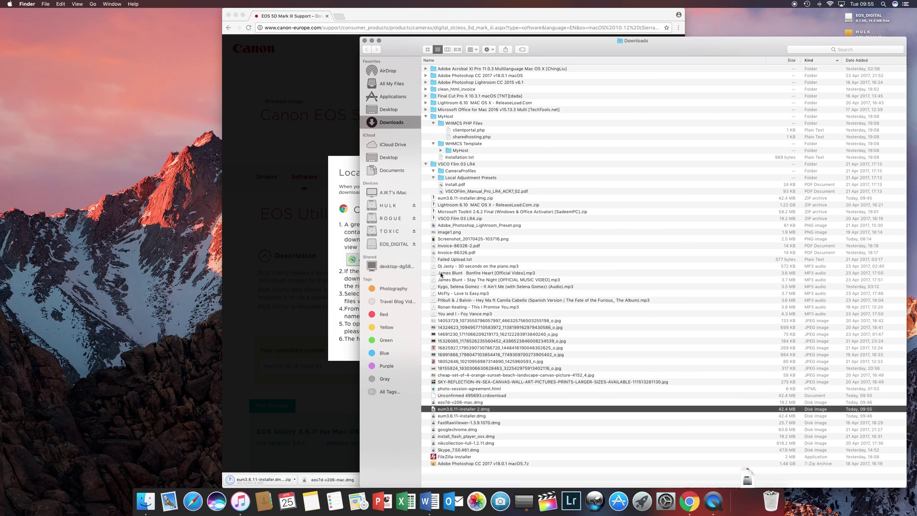
left_click(365, 40)
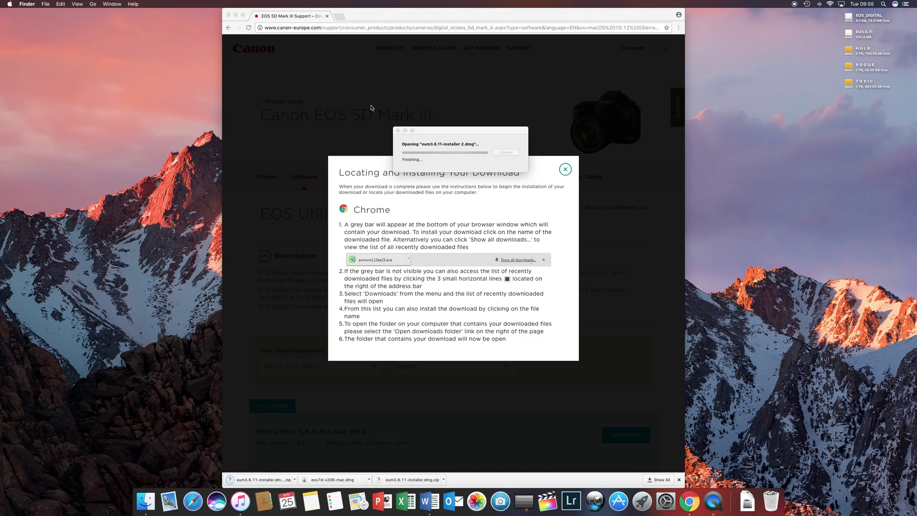
- Launch eum3.6.11-installer from the EU3.6.11 window, confirming the macOS security warning
left_click(236, 14)
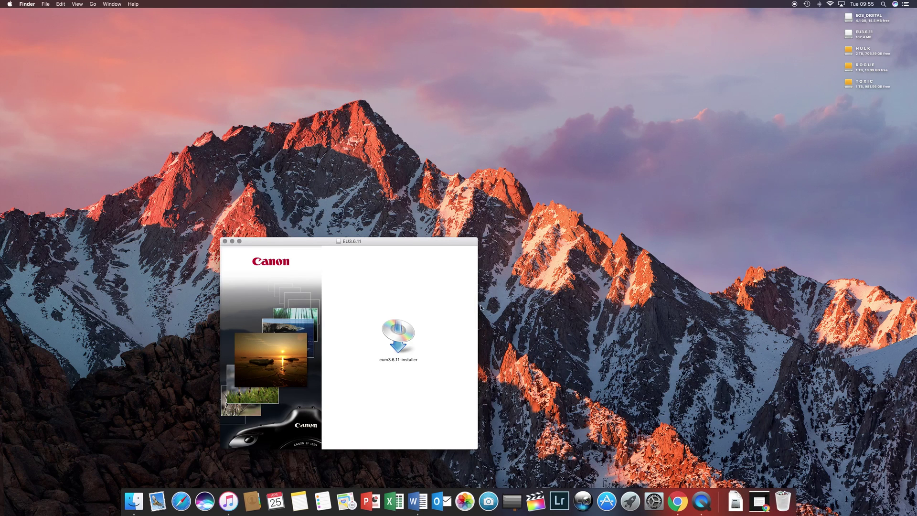
left_click_drag(426, 242, 494, 103)
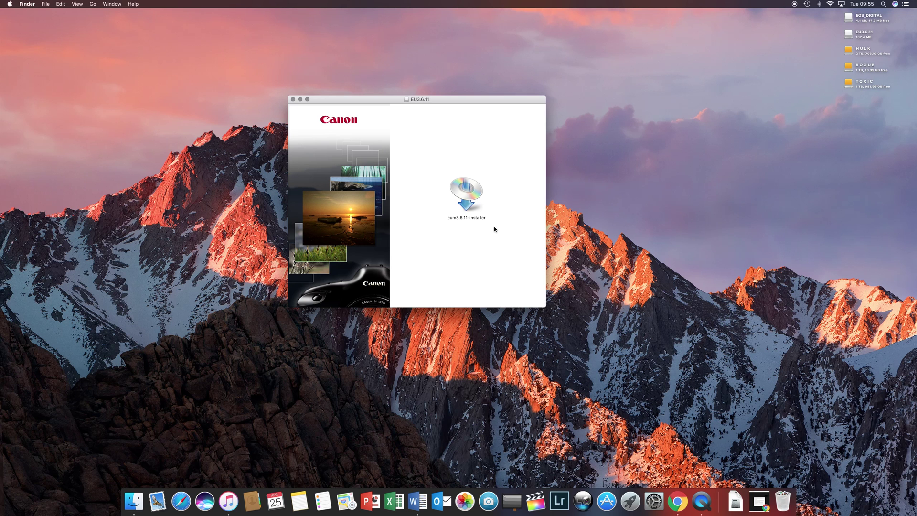
double_click(466, 195)
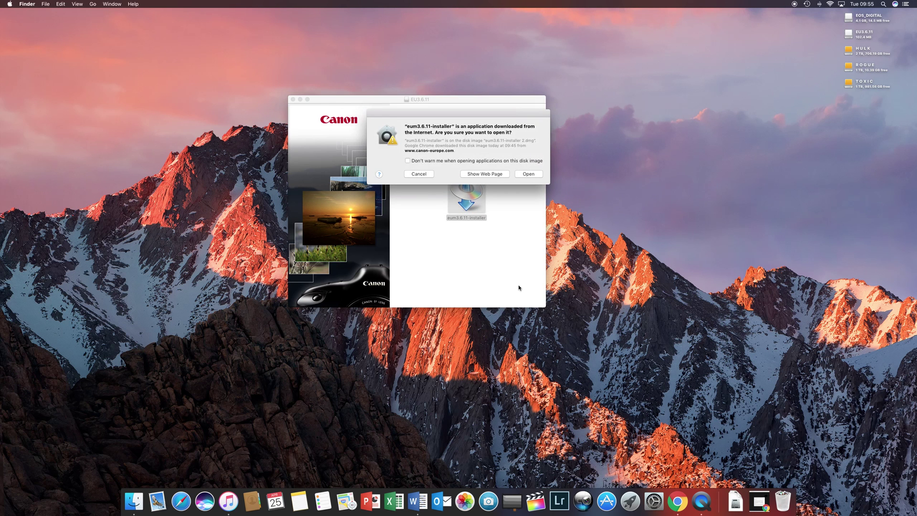
left_click(528, 174)
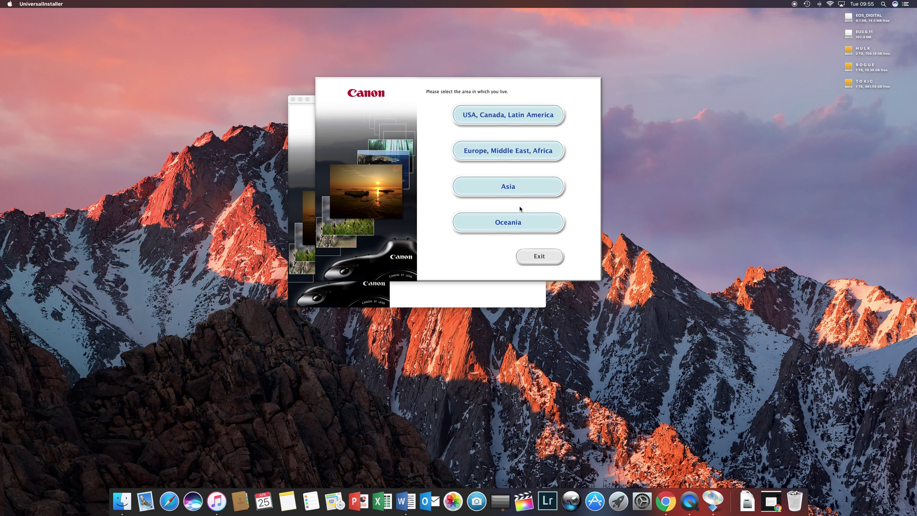
- Set the area to Europe, Middle East, Africa and country to France, then acknowledge the install notice
left_click(516, 152)
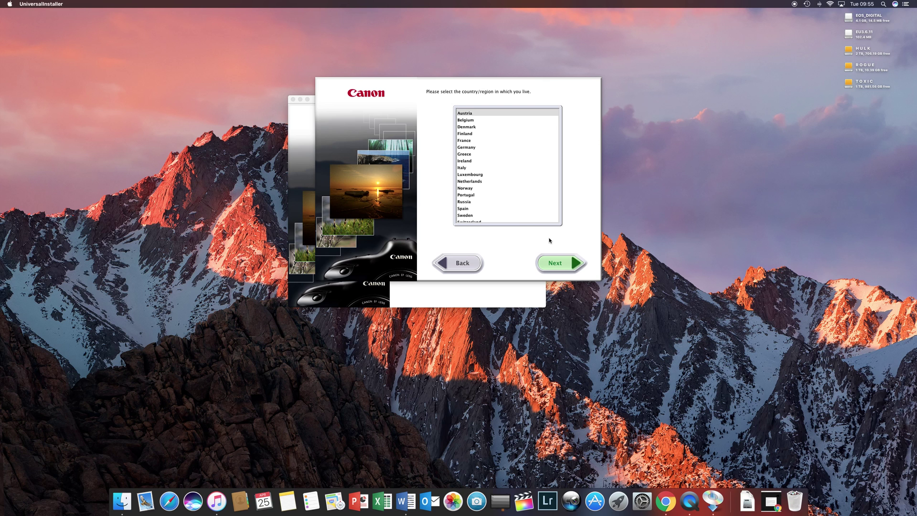
left_click(483, 140)
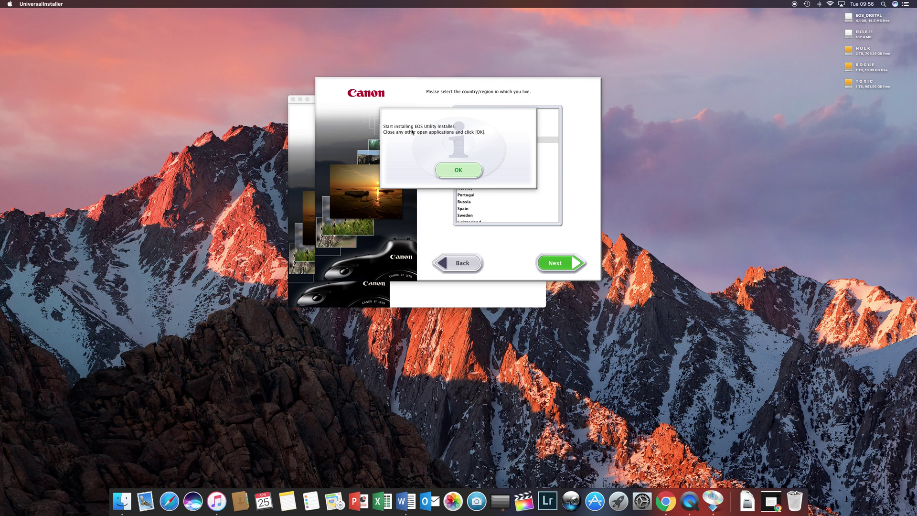
left_click(456, 170)
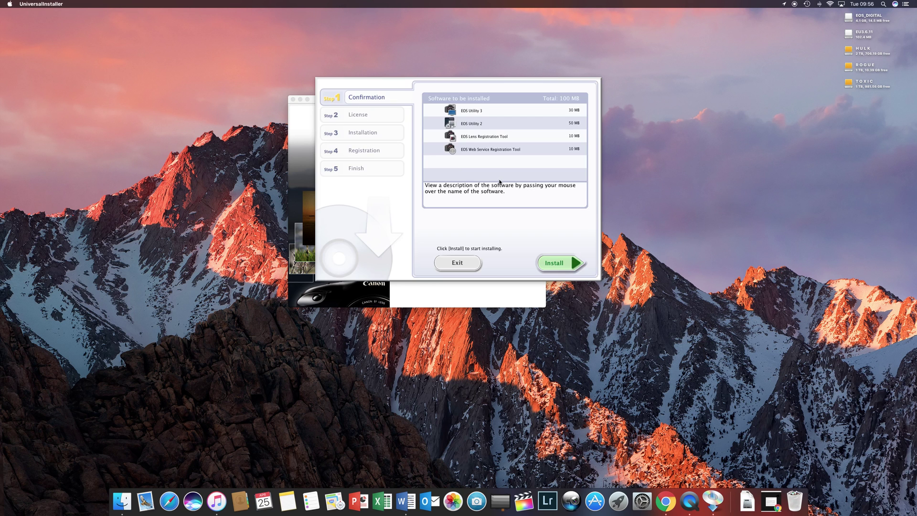
mouse_move(480, 106)
mouse_move(474, 129)
- Accept the license agreement and enter the Mac account password to authorise installation
left_click(554, 263)
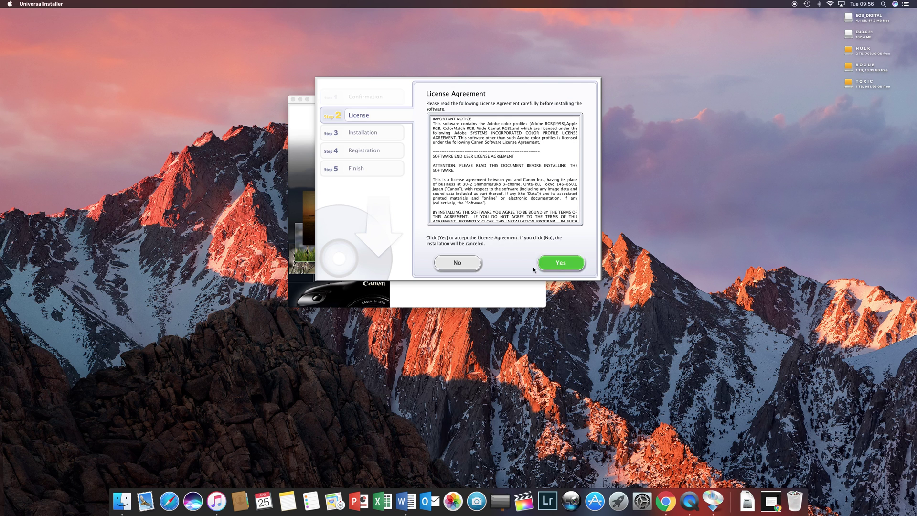
left_click(557, 264)
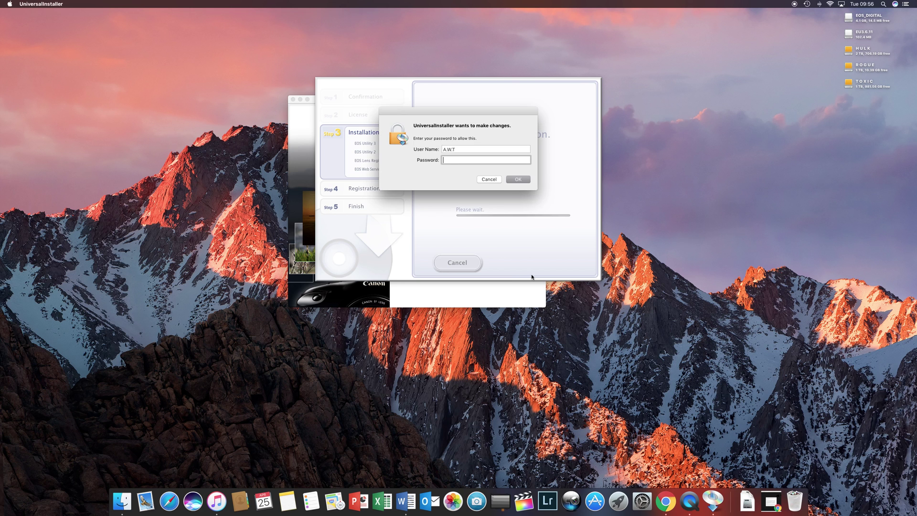
type("•••••••••••••")
key("Return")
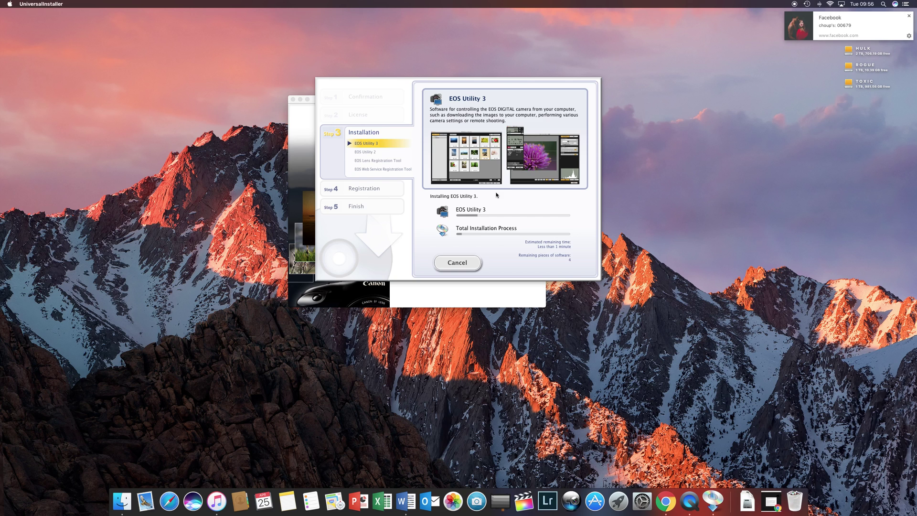
- Dismiss the Facebook notifications and close the Canon support Chrome window
mouse_move(912, 5)
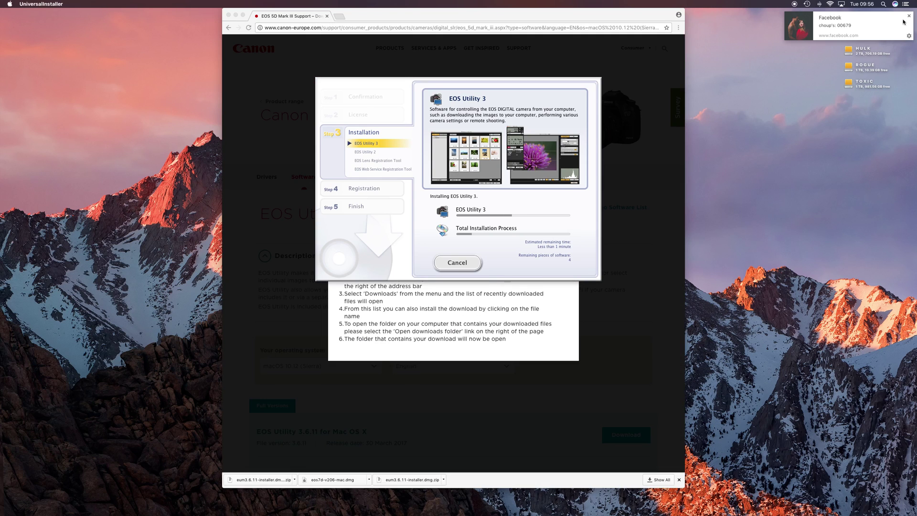
left_click(909, 17)
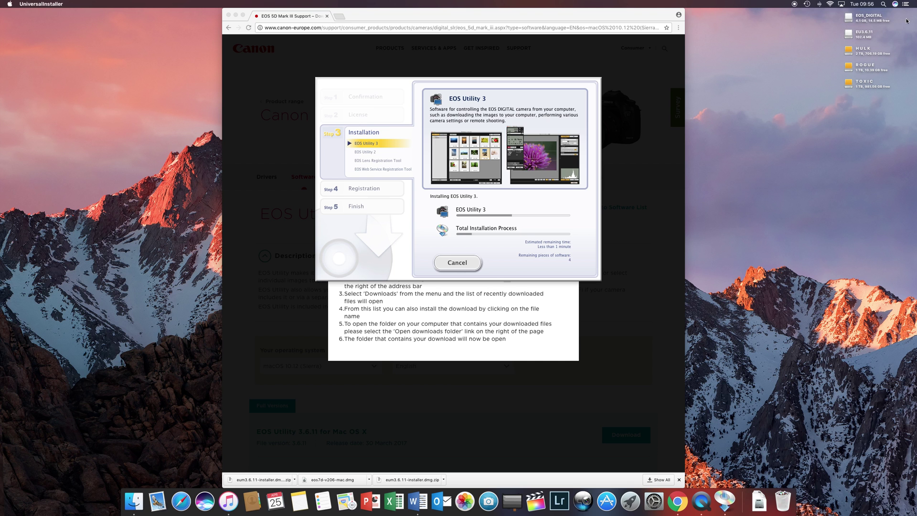
left_click(507, 14)
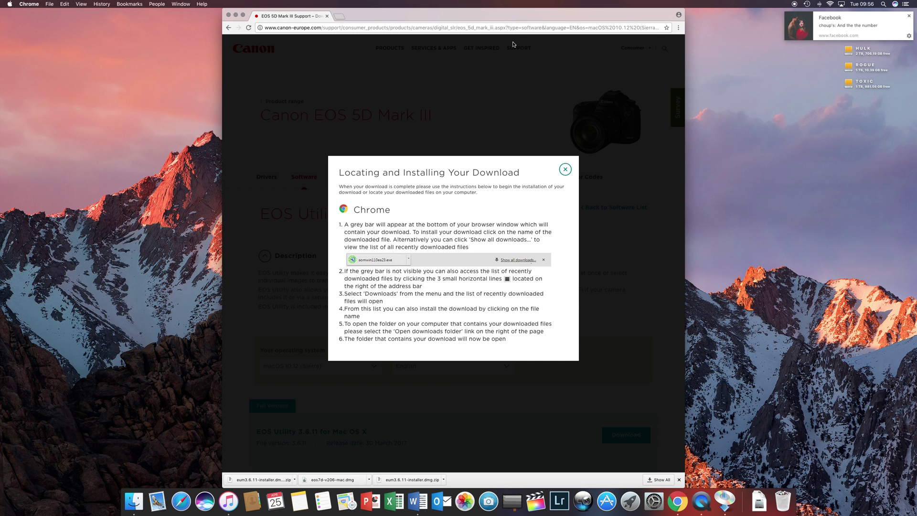
left_click(908, 17)
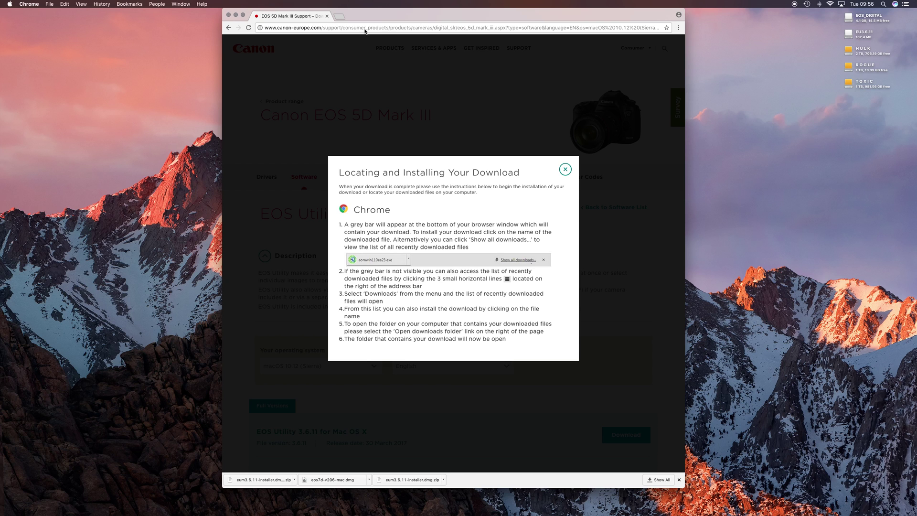
left_click(233, 16)
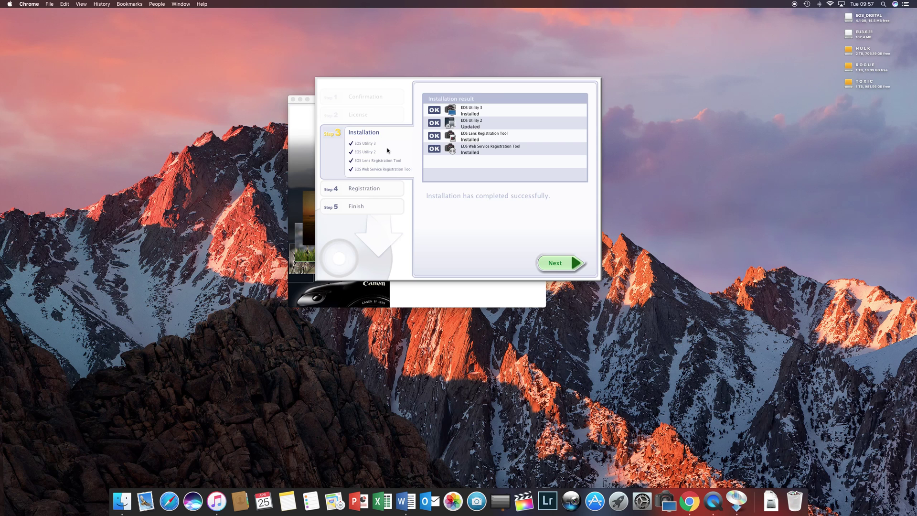
- Choose 'No, I will register later.' for CANON iMAGE GATEWAY and finish the installer
left_click(545, 262)
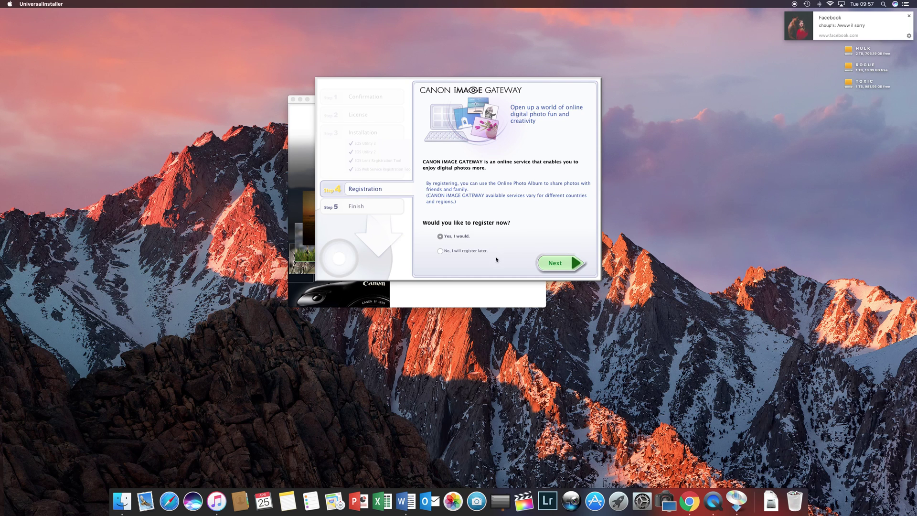
left_click(440, 251)
left_click(555, 263)
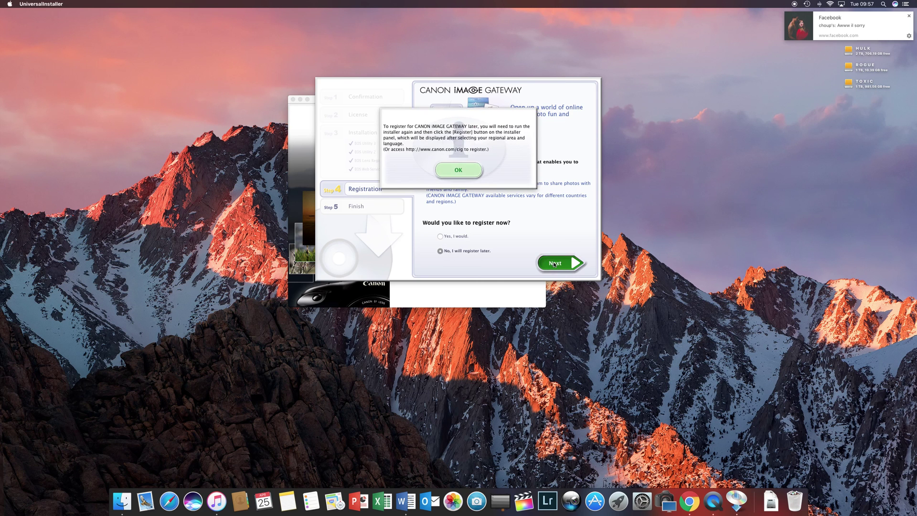
left_click(459, 167)
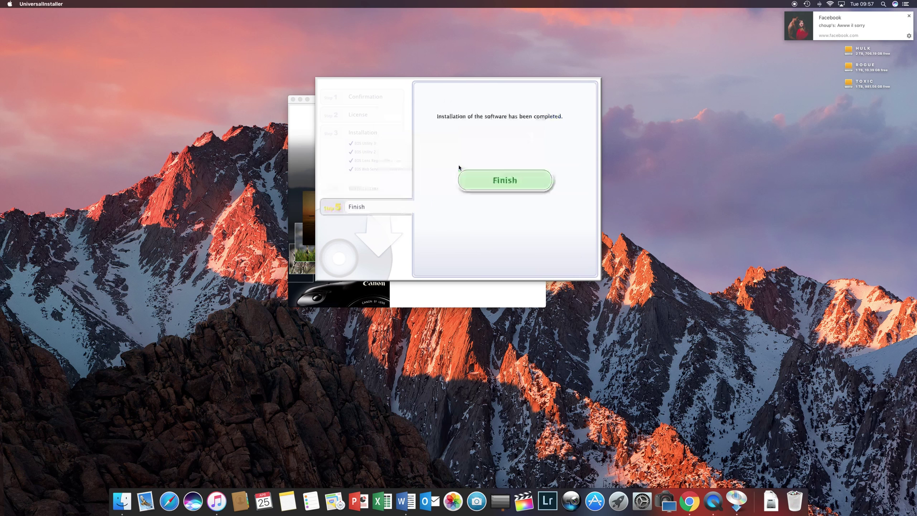
left_click(471, 176)
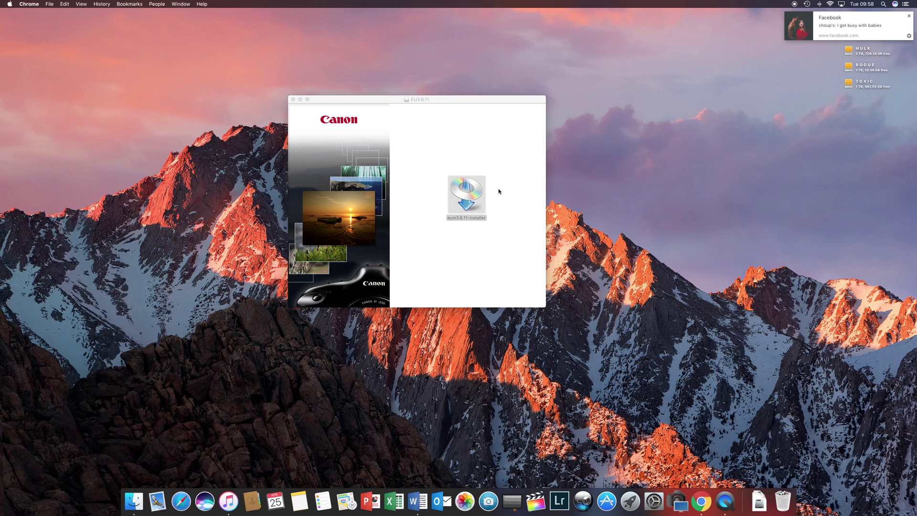
- Close the EU3.6.11 window and launch EOS Utility 3 from Launchpad's Canon Utilities (Other) folder
left_click(293, 99)
key("F4")
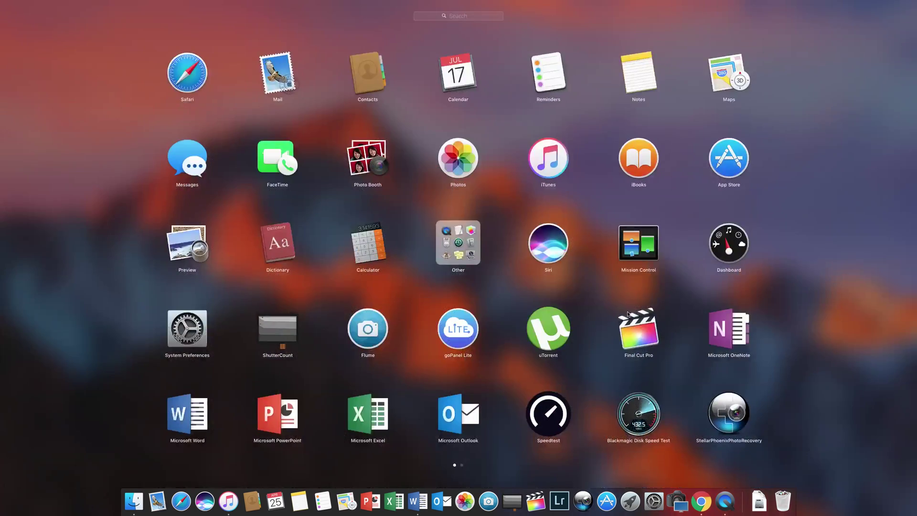
scroll(650, 312, "right", 3)
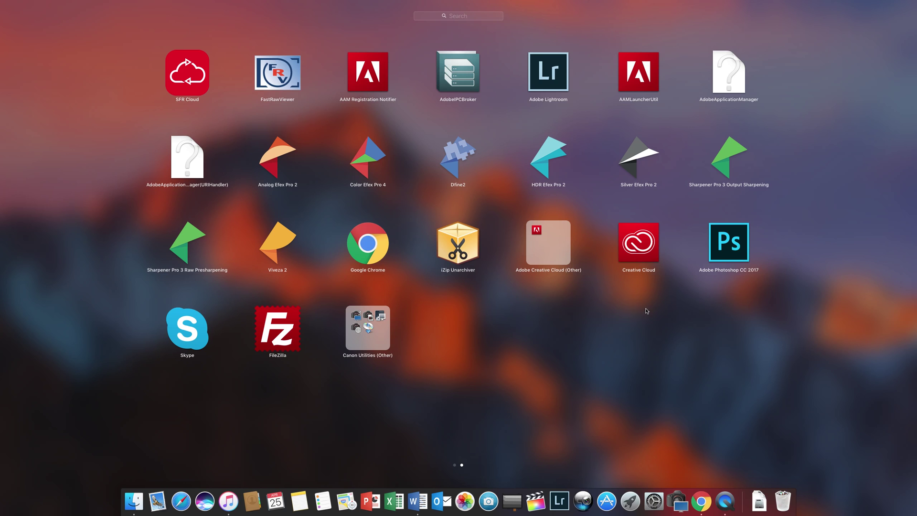
left_click(375, 348)
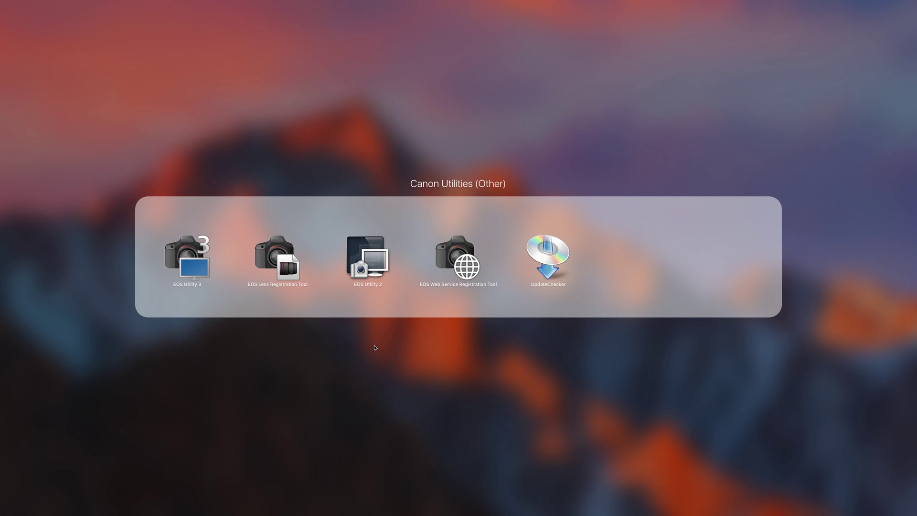
left_click(200, 261)
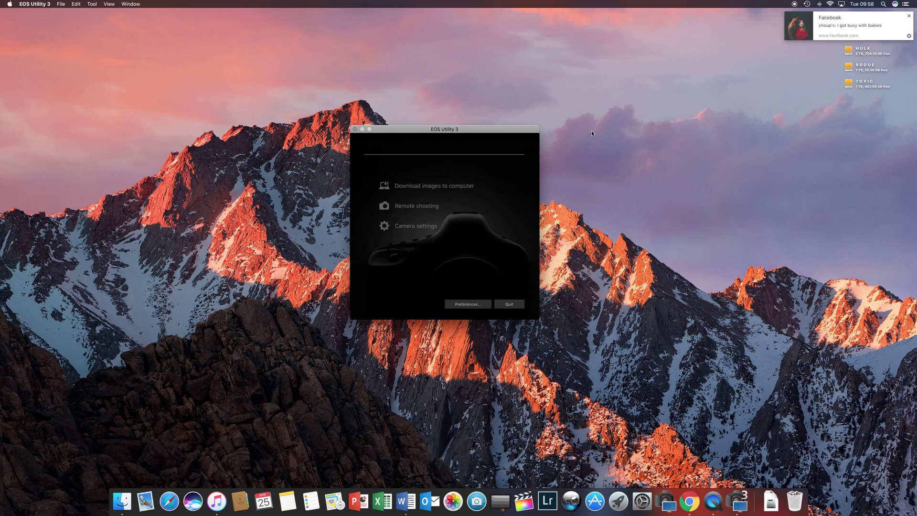
- Close the Facebook notification banner over the EOS Utility 3 main window
left_click(909, 16)
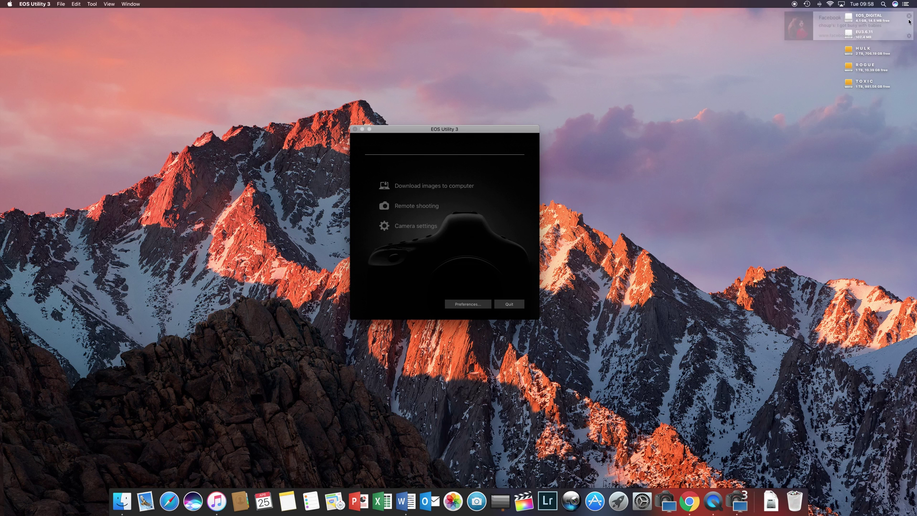
left_click(709, 194)
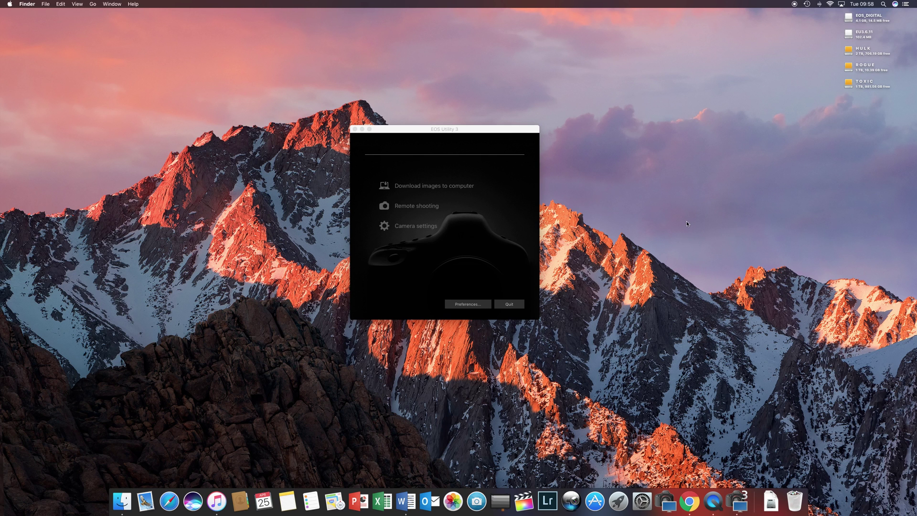